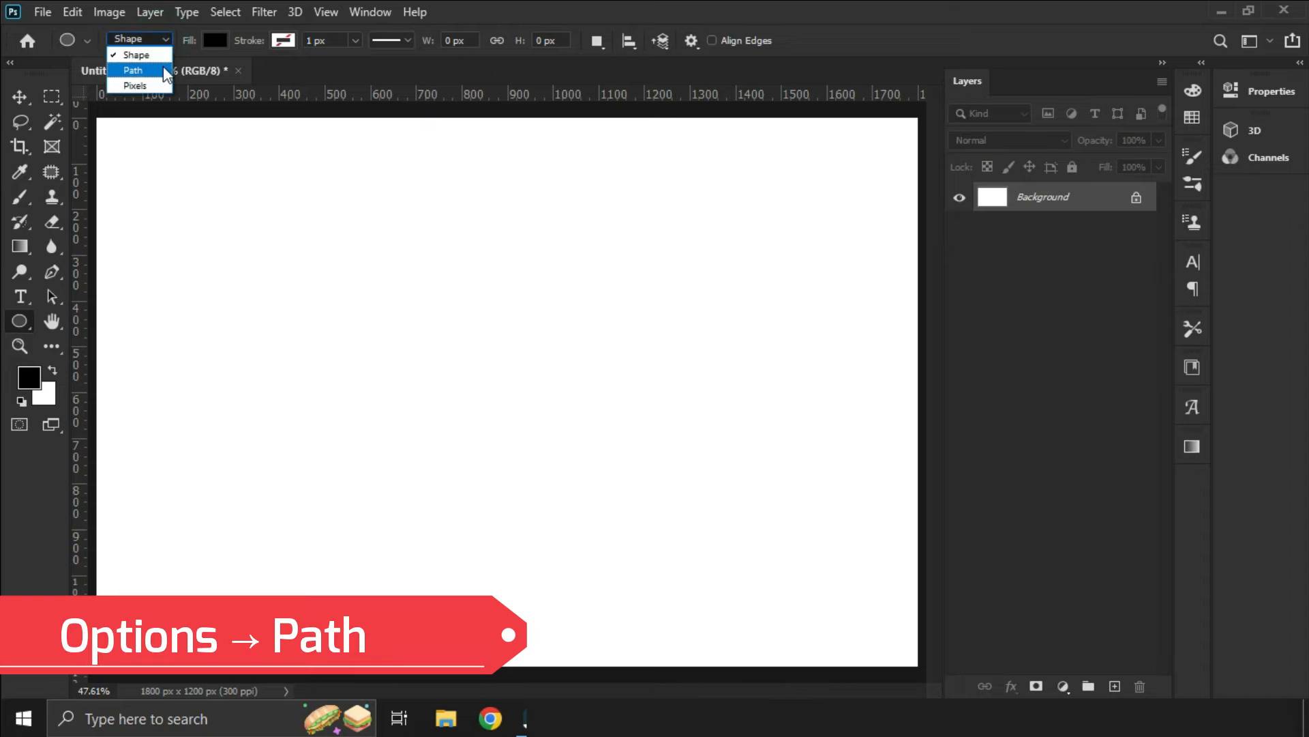
Draw a circular path about 728 px in diameter and move it to about X 536 px, Y 236 px
click(134, 71)
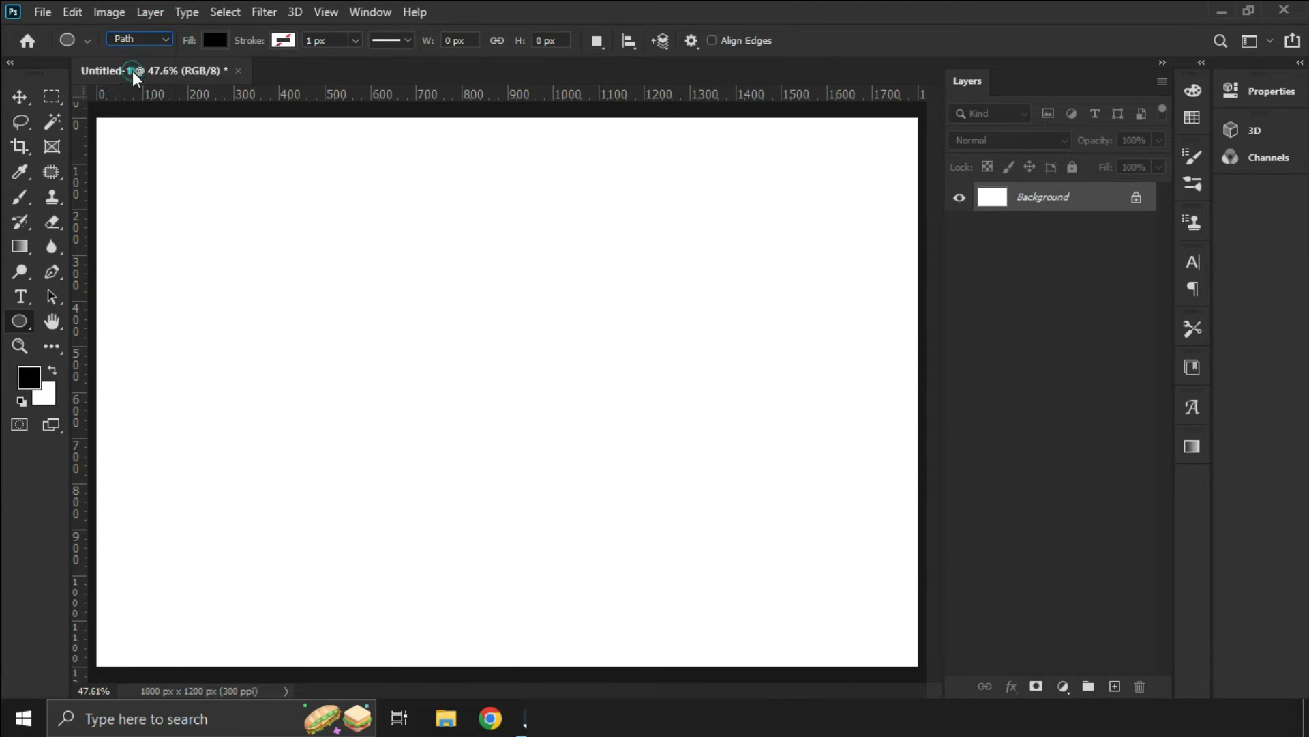
drag(323, 244, 797, 578)
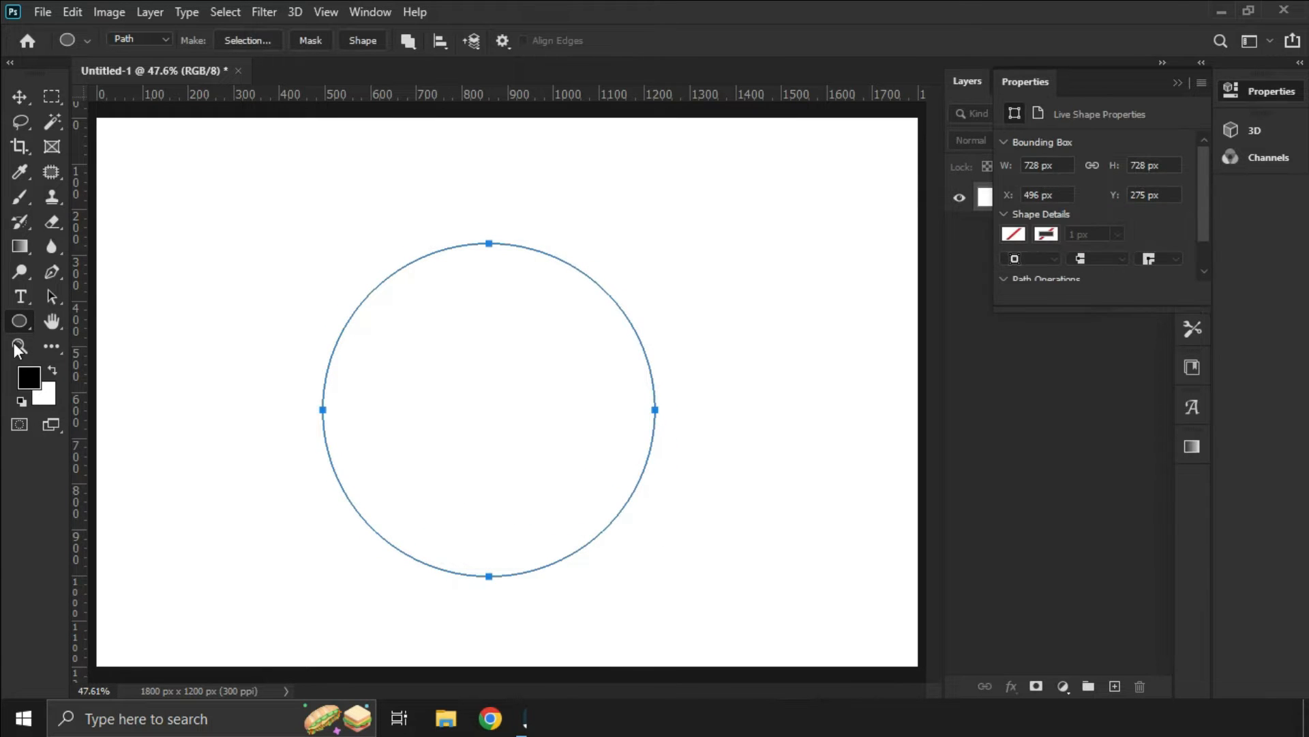
click(52, 297)
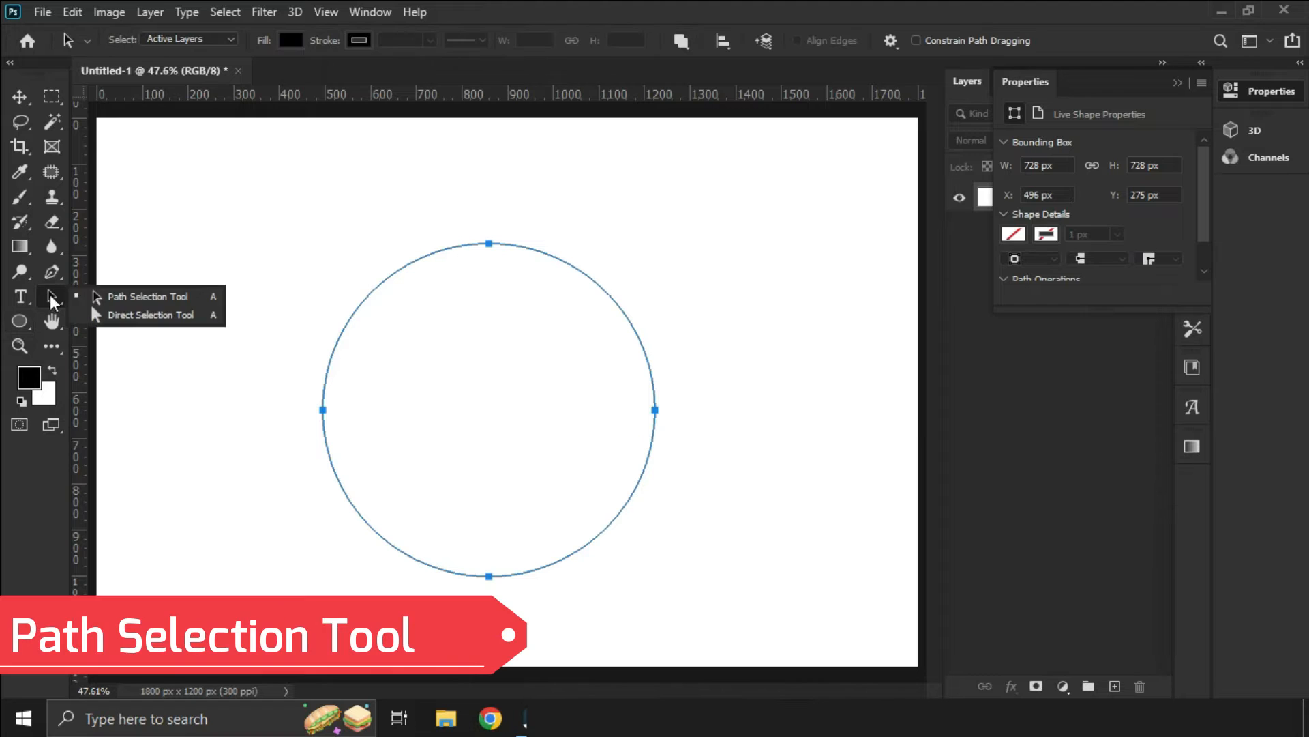
click(111, 296)
click(444, 248)
mouse_move(478, 244)
mouse_down()
mouse_move(354, 199)
mouse_move(555, 228)
mouse_move(436, 239)
mouse_move(511, 244)
mouse_move(463, 241)
mouse_up()
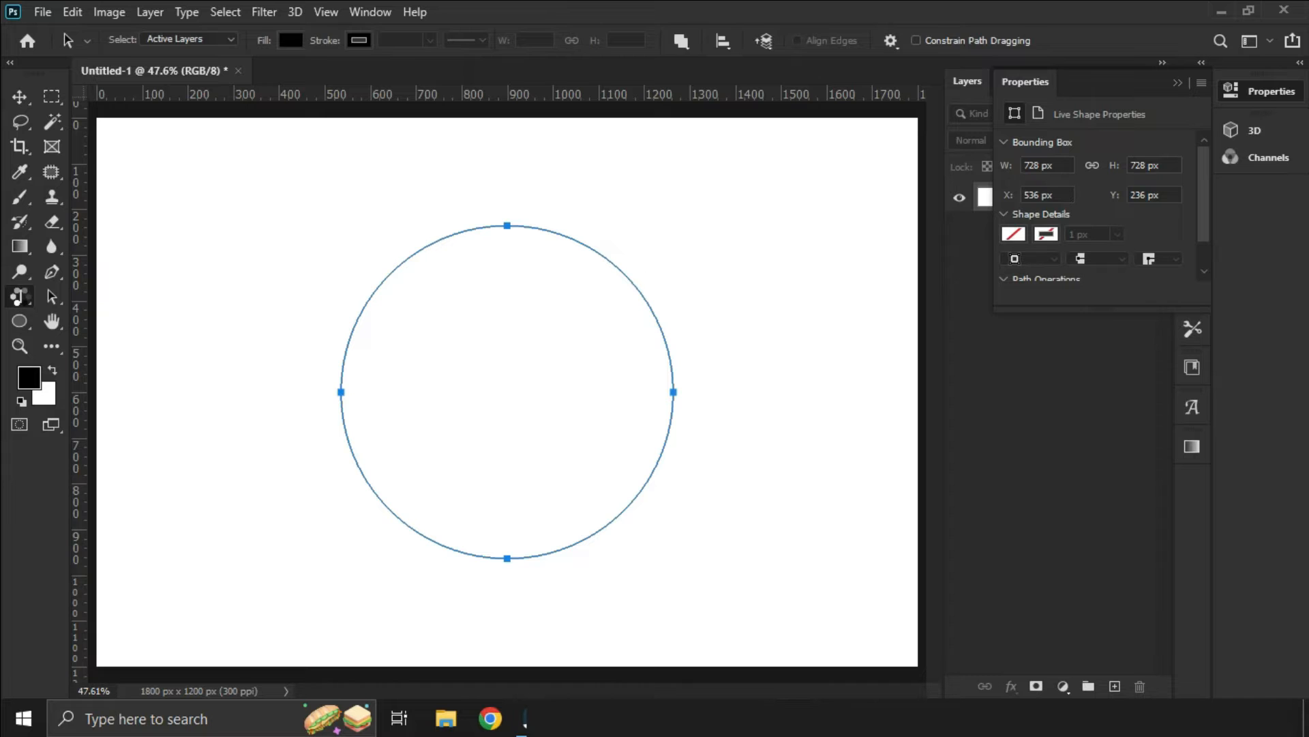
Add the horizontal text MASTERCLASS along the circular path, starting on its upper-left arc
click(20, 298)
right_click(21, 299)
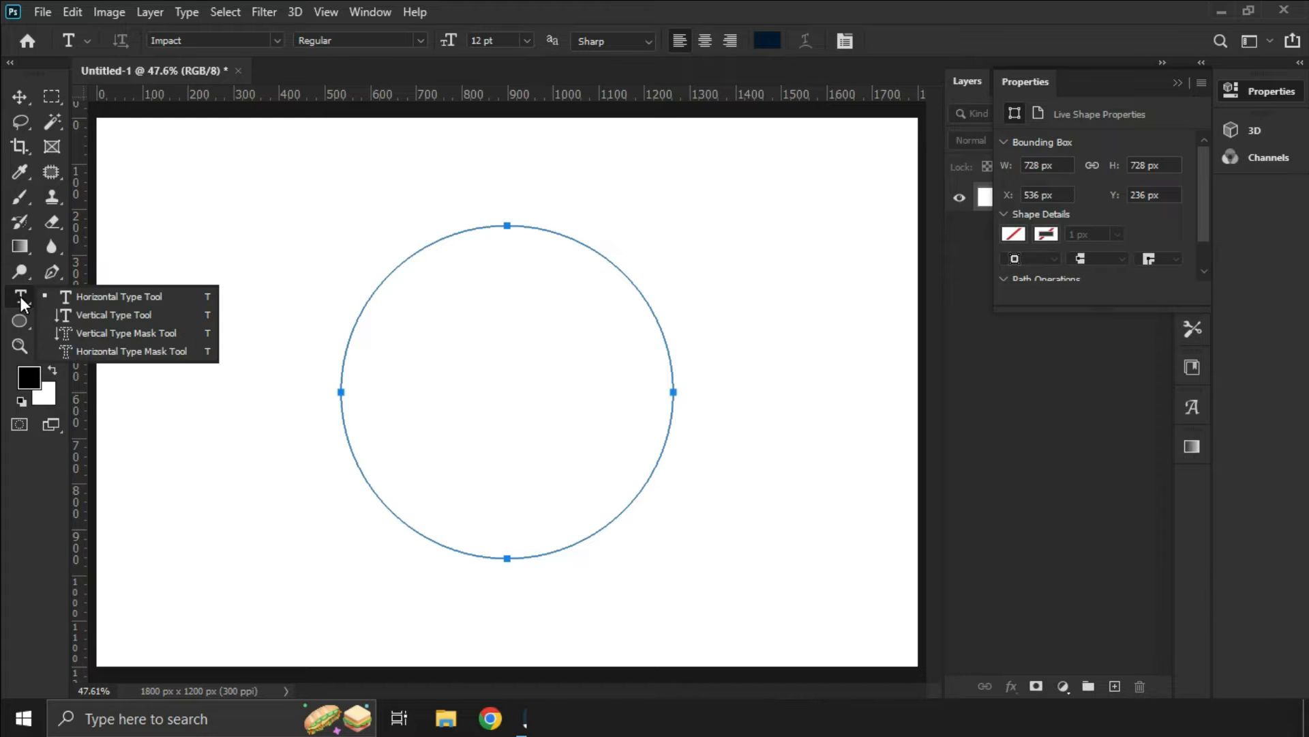
click(86, 296)
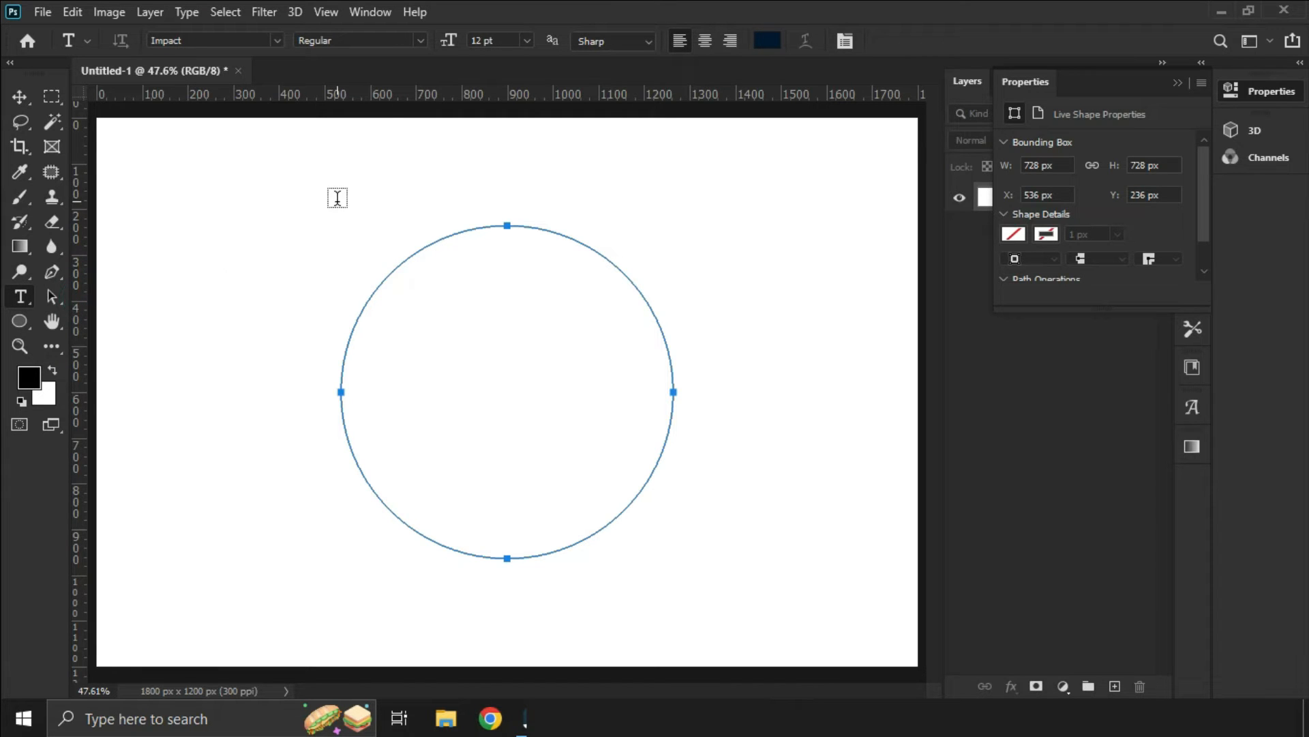
click(430, 239)
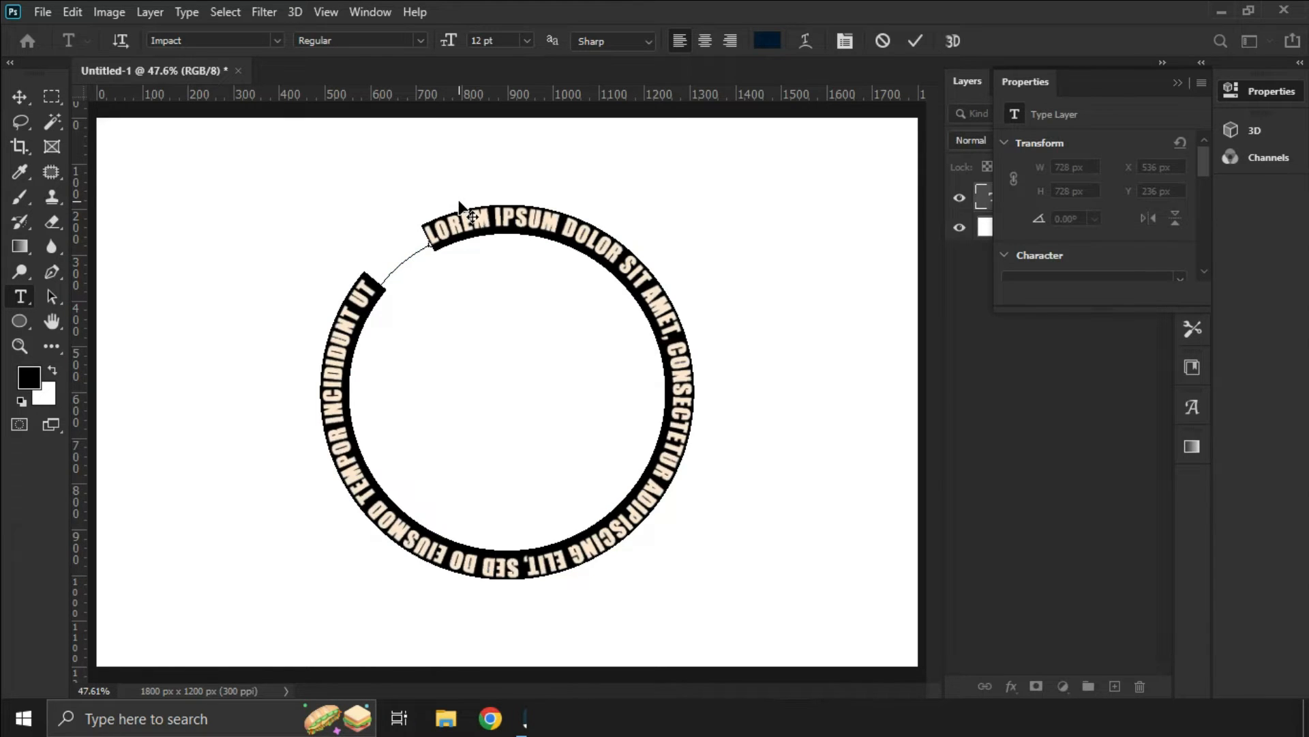
text(MASTERCLASS)
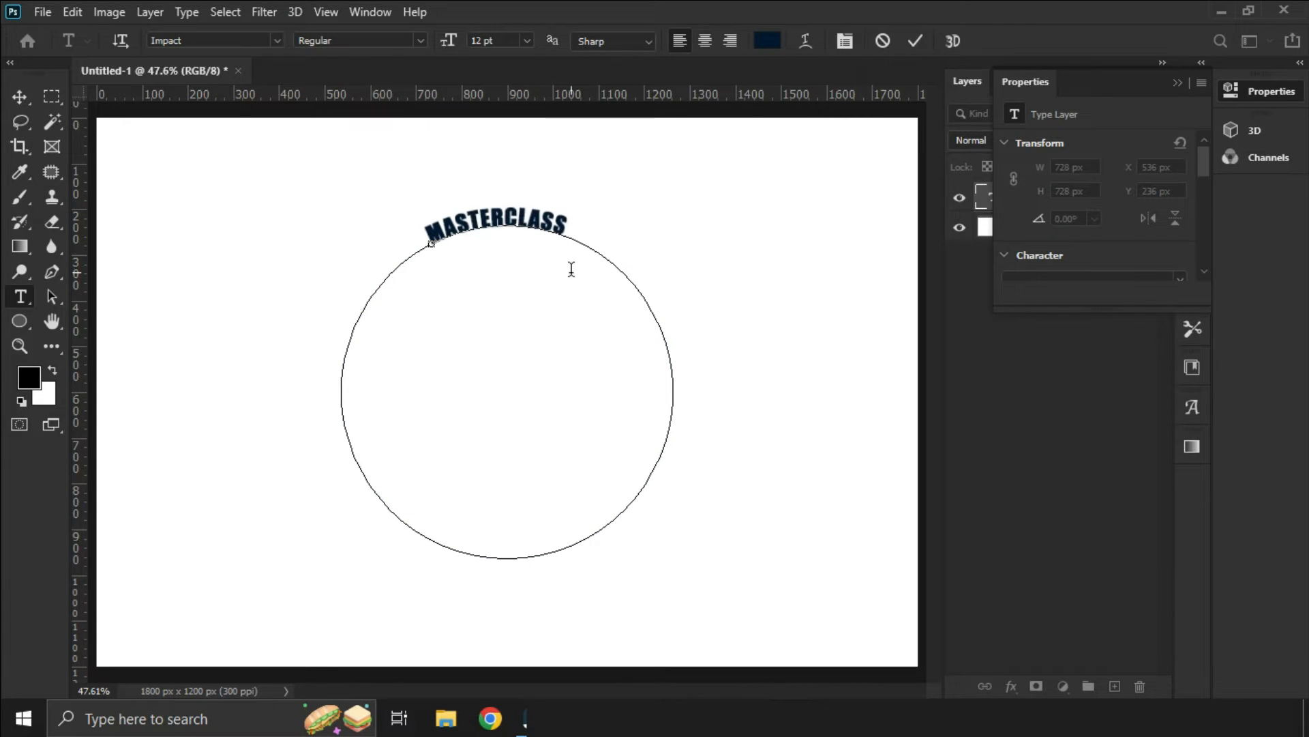
Set the font size of the whole MASTERCLASS text to 24 pt
drag(585, 241, 421, 217)
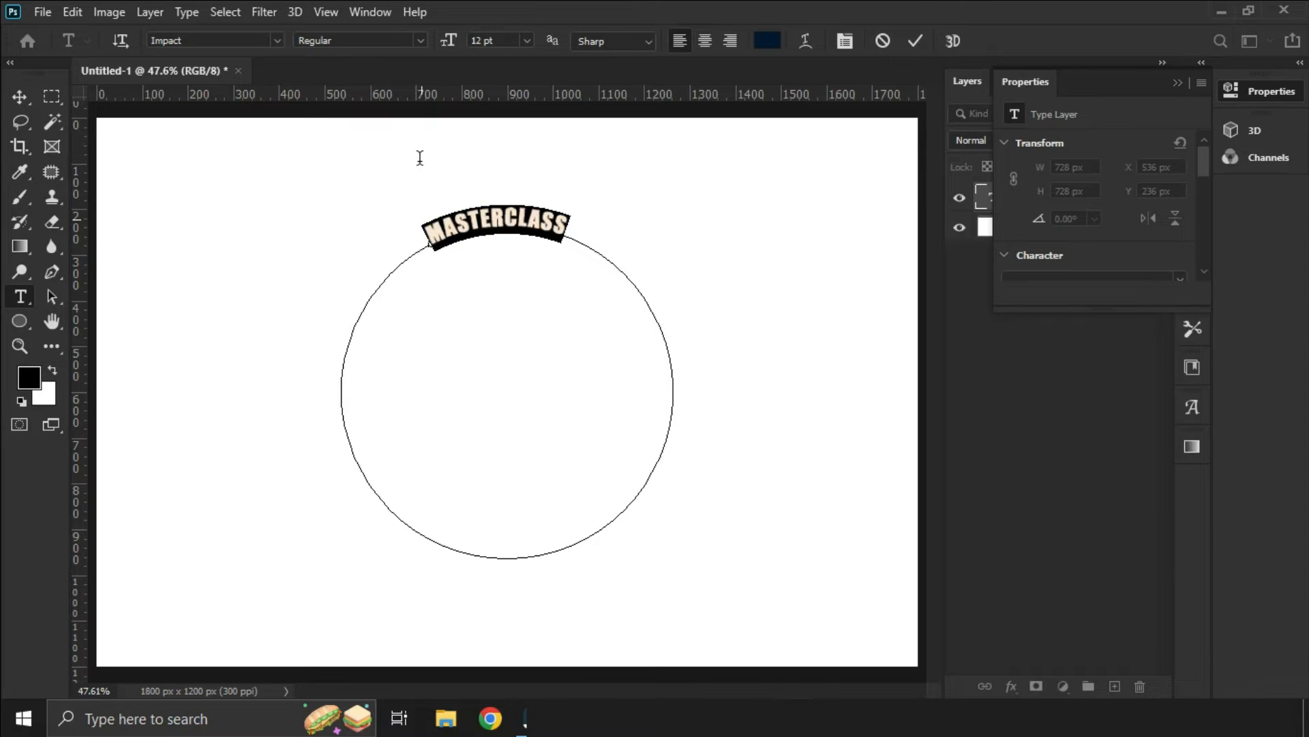
click(527, 39)
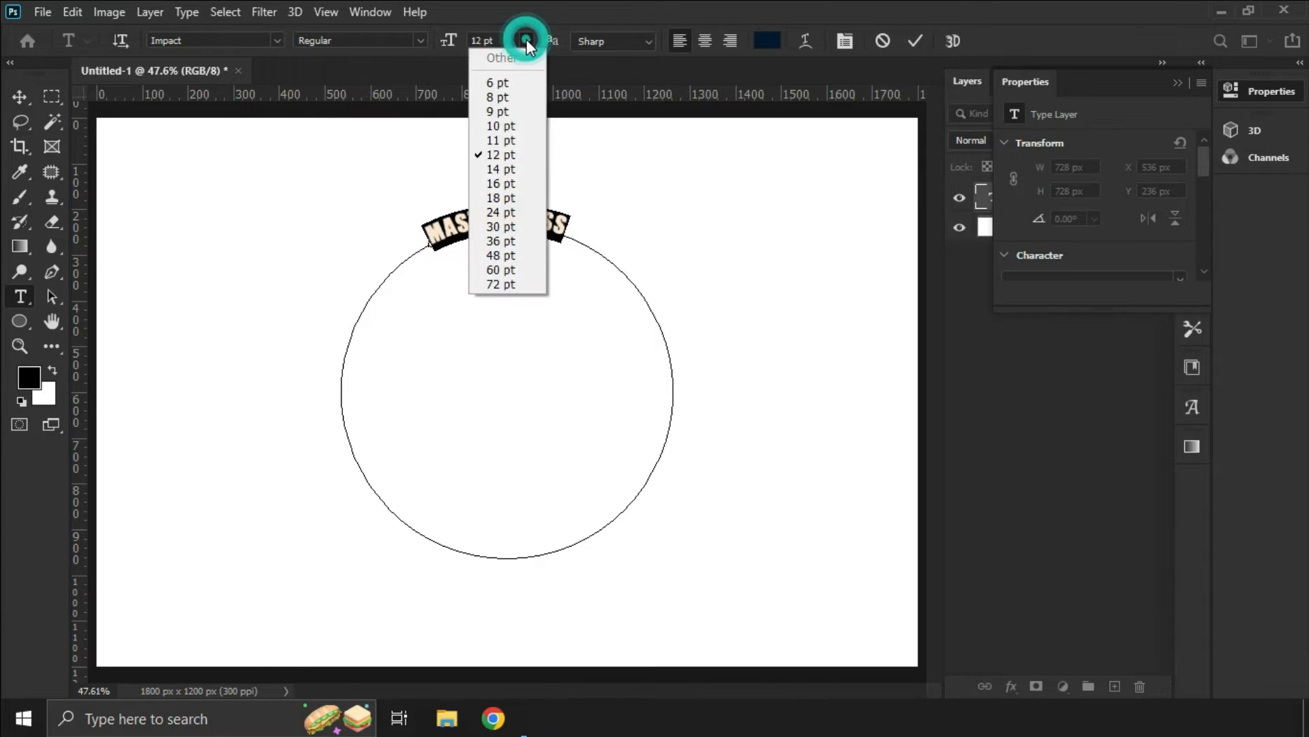
click(521, 215)
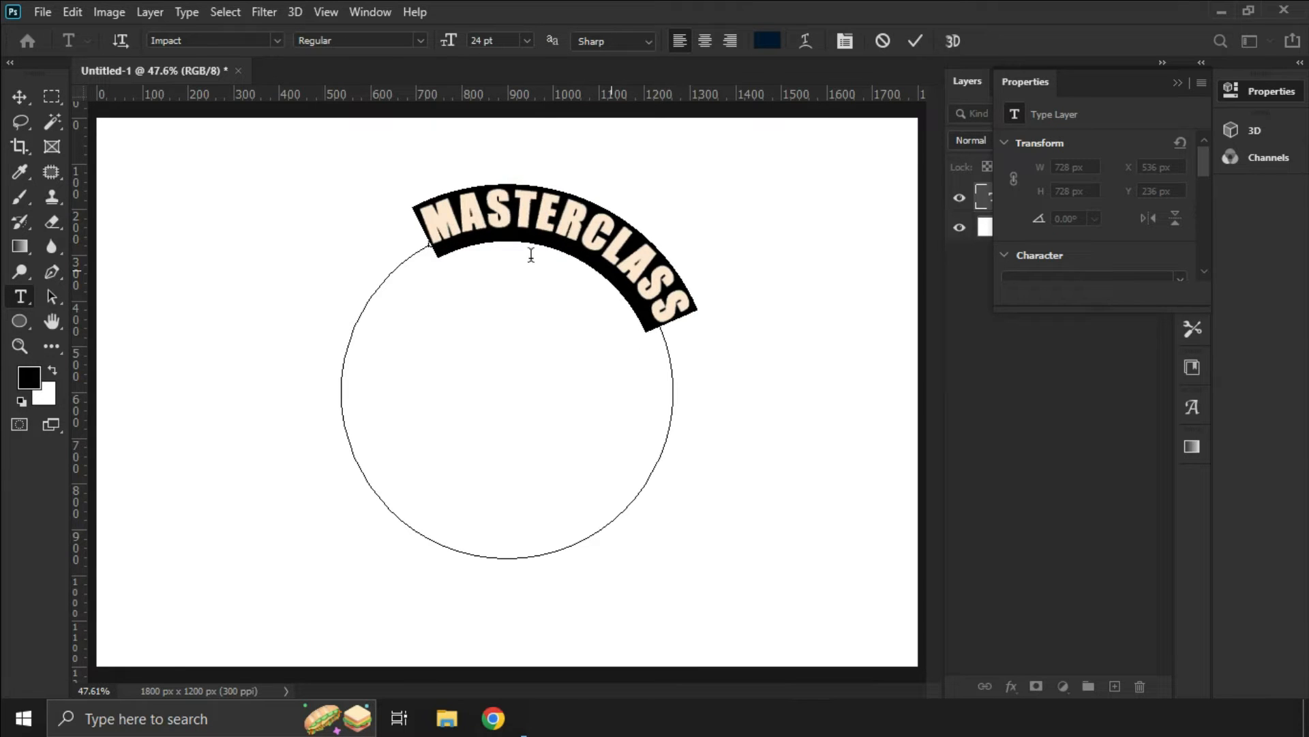
Slide the text along the circle with the Path Selection tool and flip it inside the circle's left arc
click(51, 296)
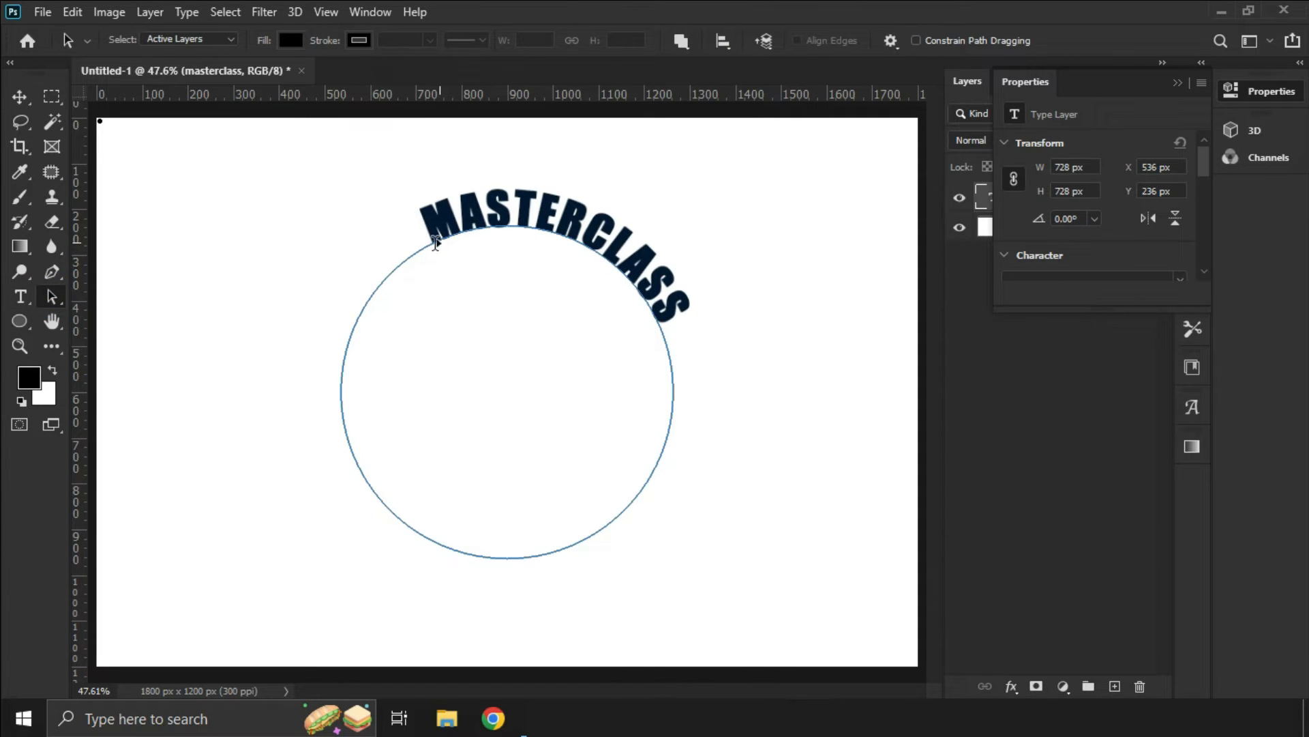
mouse_move(432, 237)
mouse_down()
mouse_move(515, 214)
mouse_move(644, 257)
mouse_move(700, 322)
mouse_move(680, 400)
mouse_move(650, 443)
mouse_move(696, 293)
mouse_move(714, 284)
mouse_move(560, 312)
mouse_move(775, 287)
mouse_up()
drag(545, 328, 375, 382)
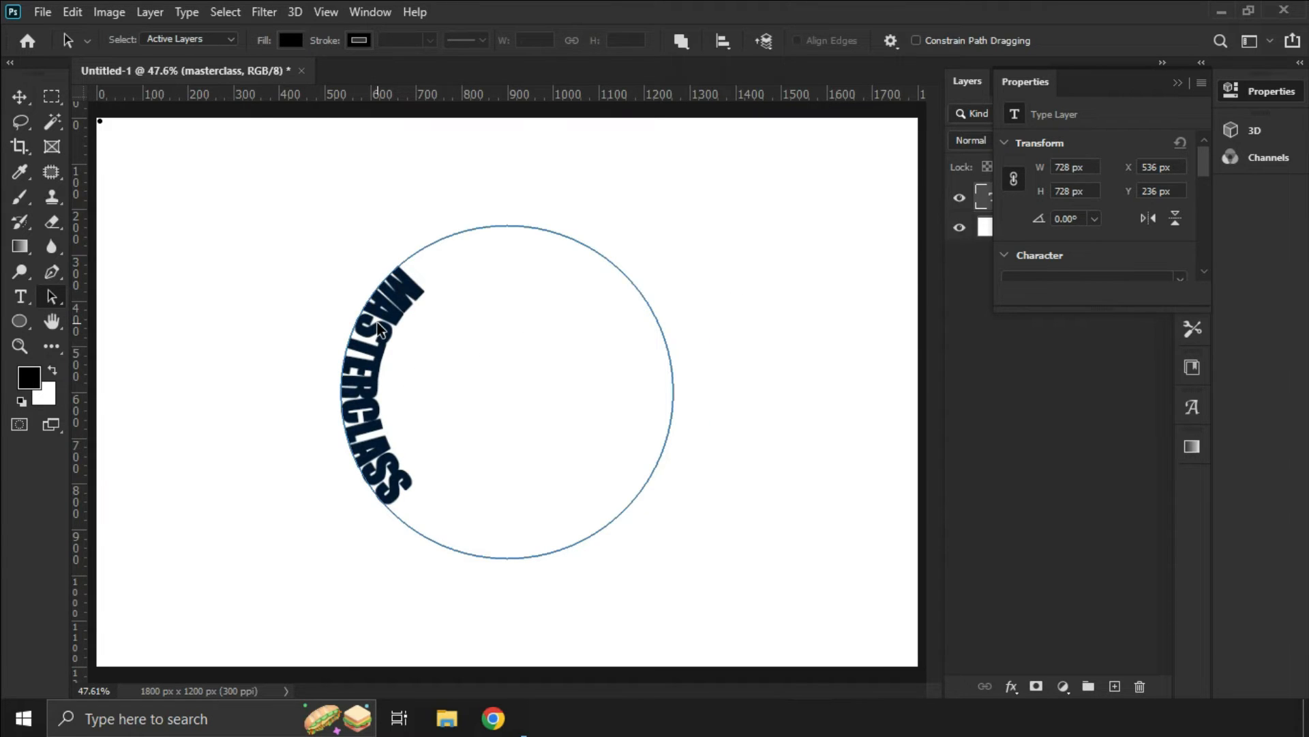
Open the character settings and widen the text's tracking, trying 75 before setting 200
click(368, 12)
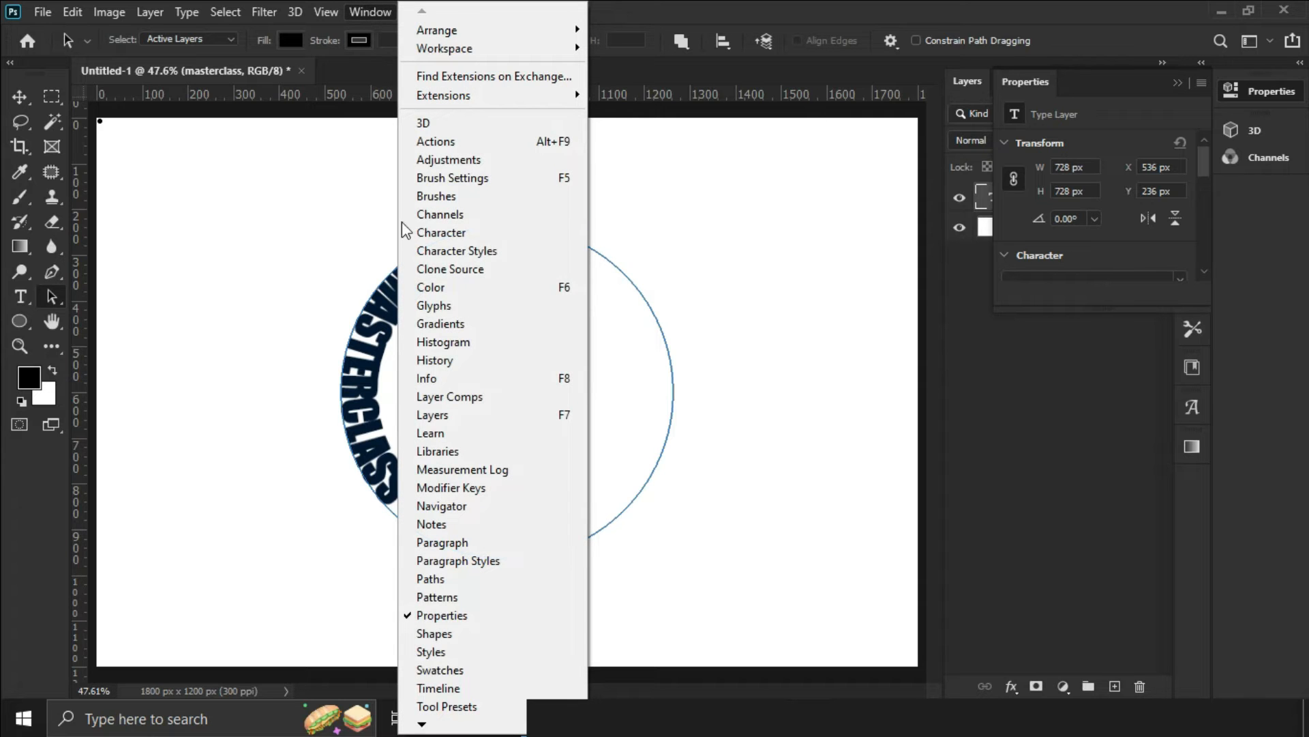
click(437, 236)
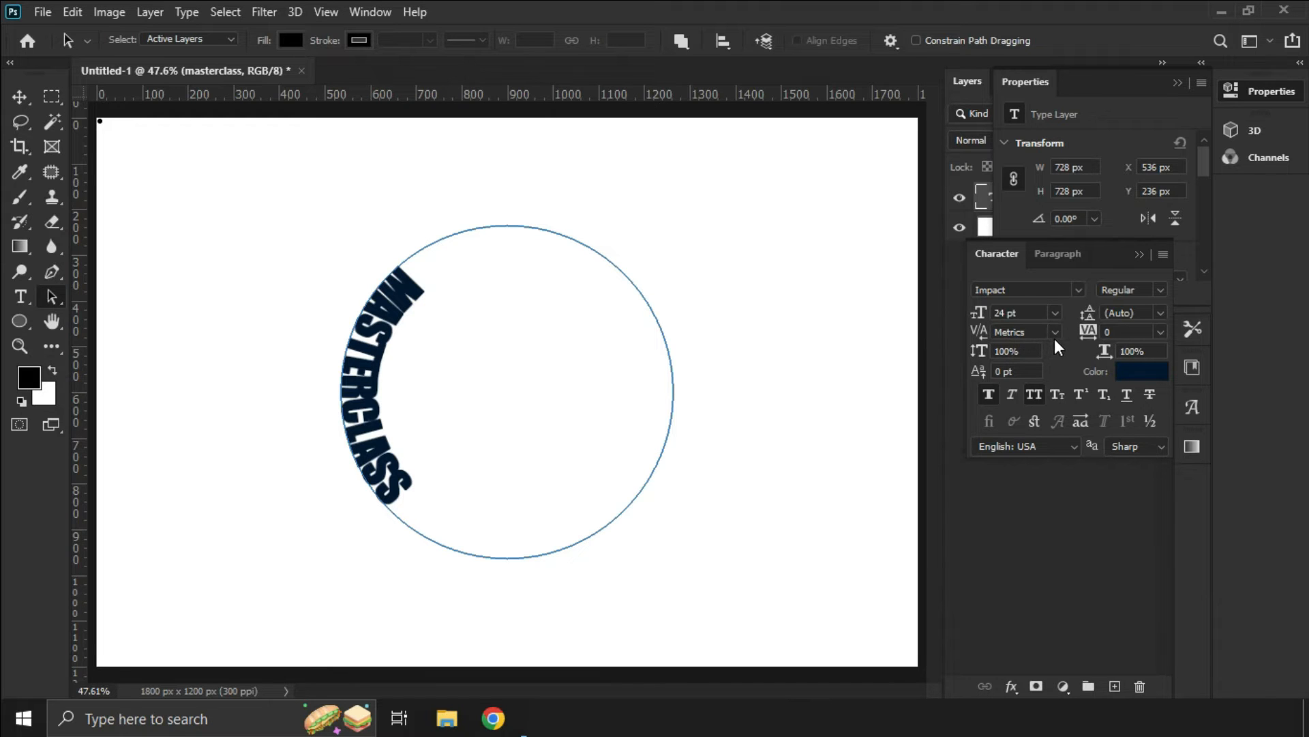
click(1160, 332)
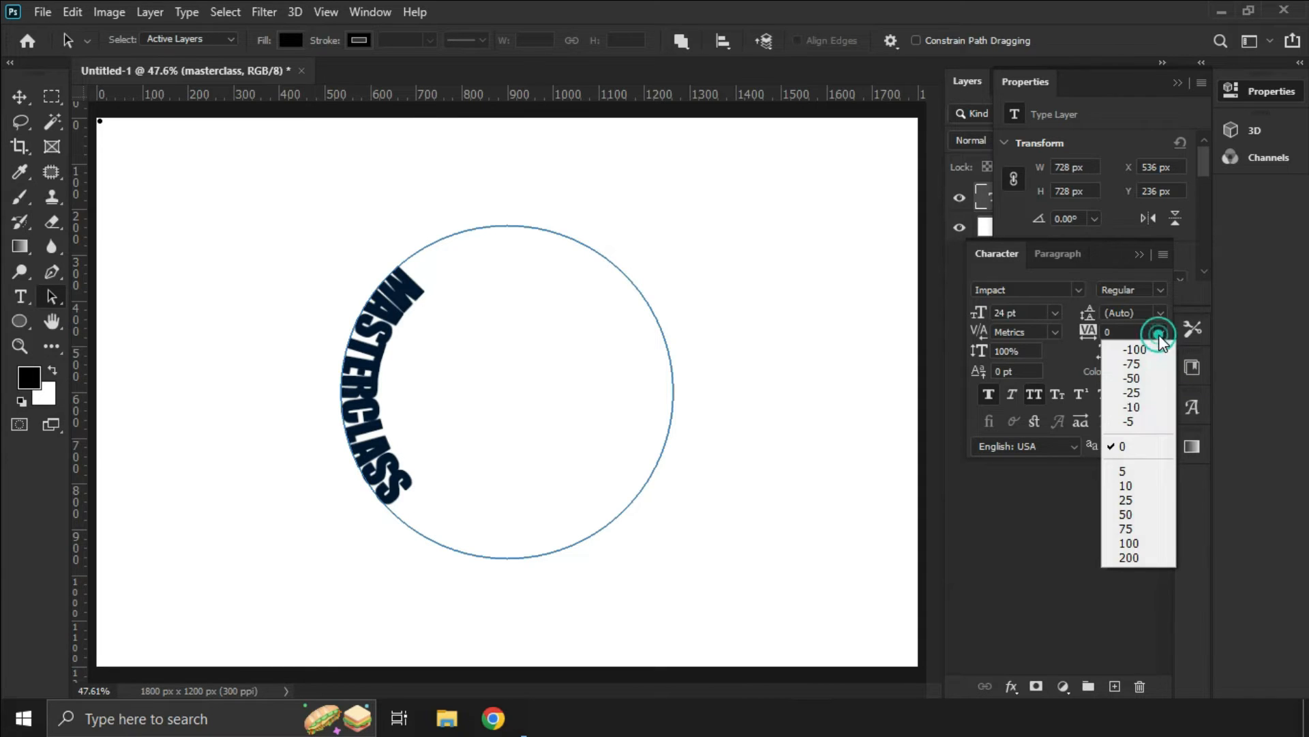
click(1151, 531)
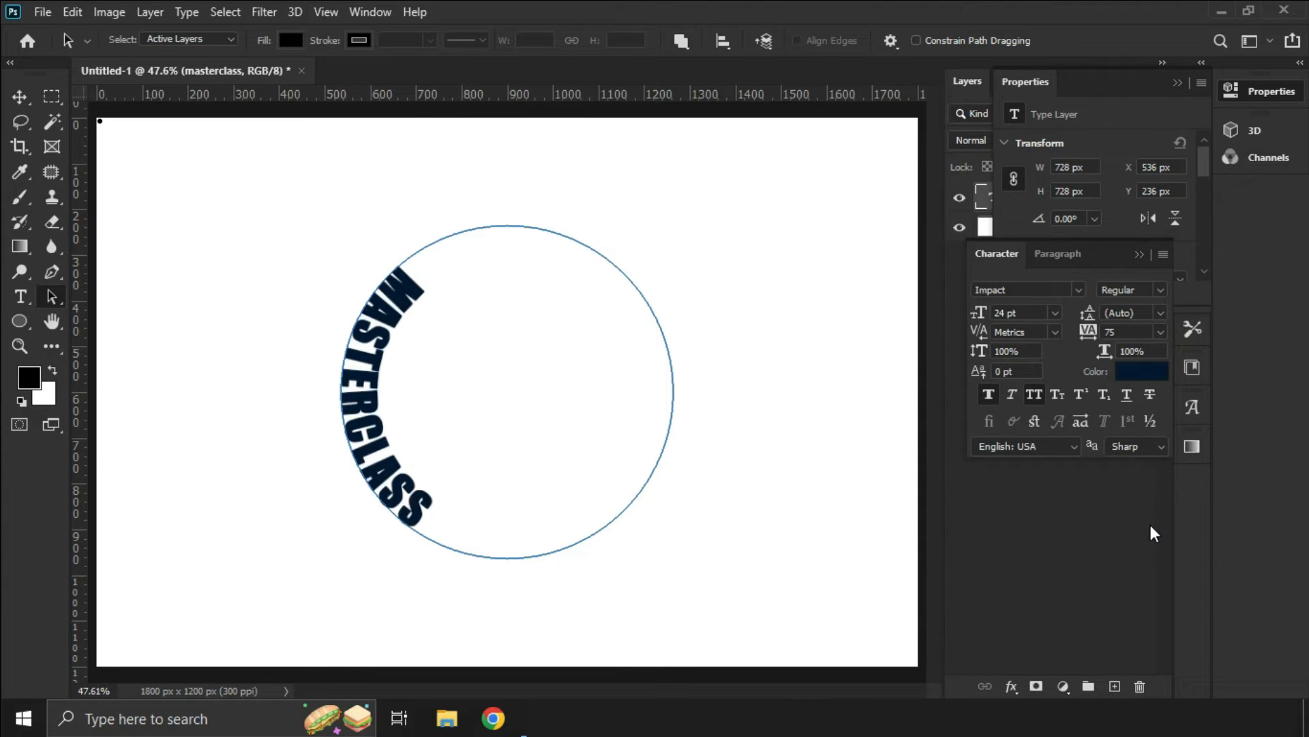
click(1159, 333)
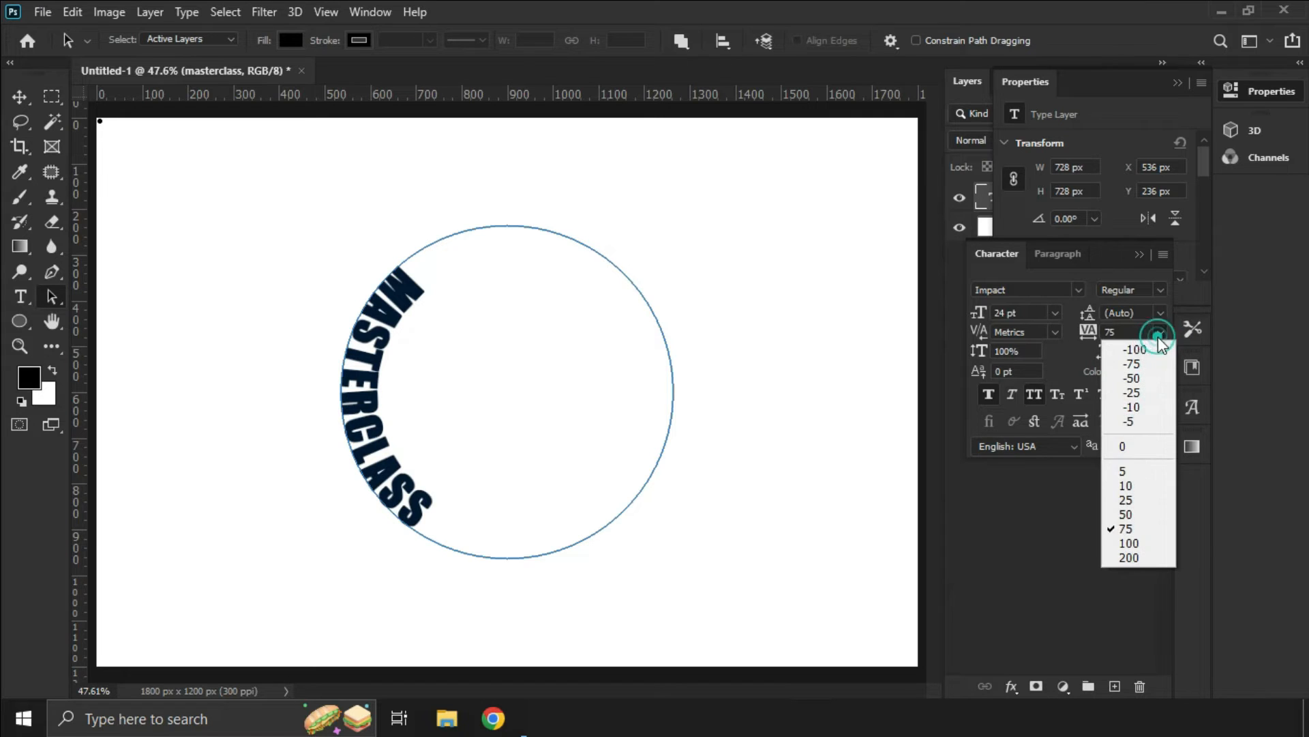
click(1143, 556)
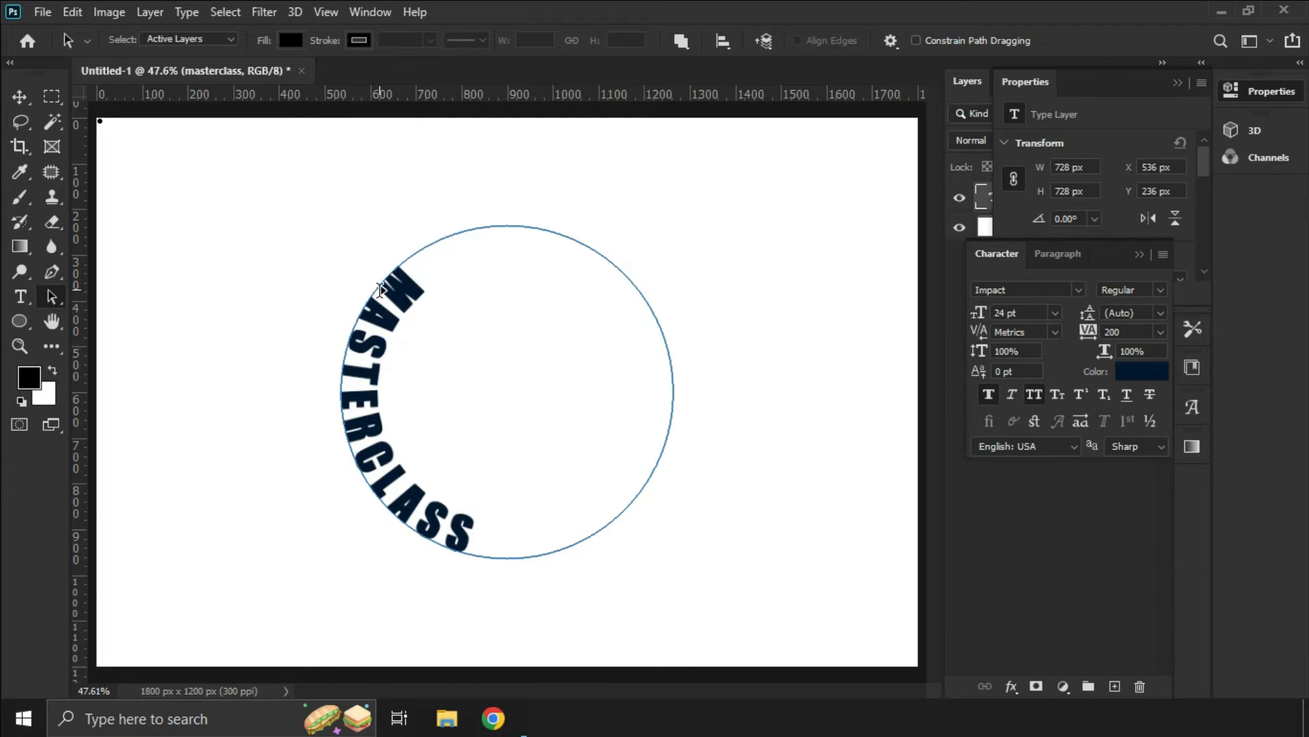
Slide the text along the inside of the circle to its lower arc and move the layer to about X 565 px, Y 208 px
drag(382, 280, 353, 300)
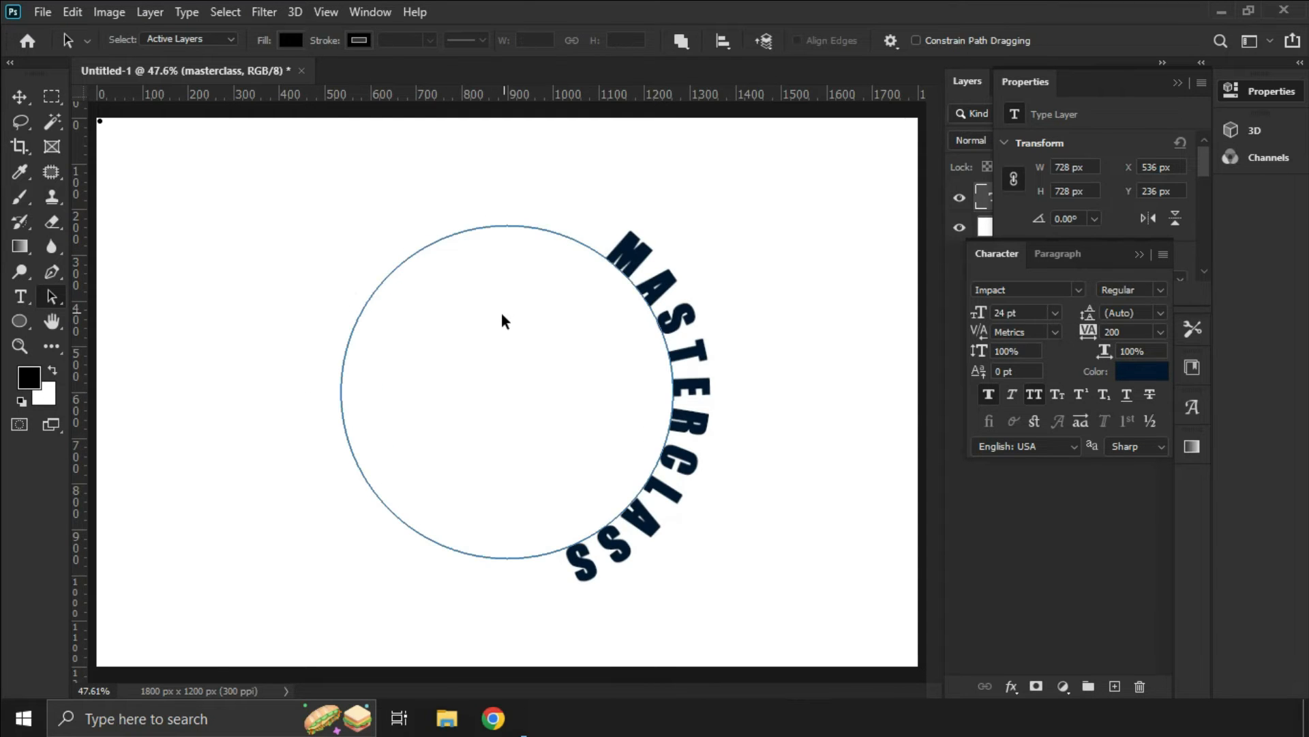
drag(602, 247, 600, 320)
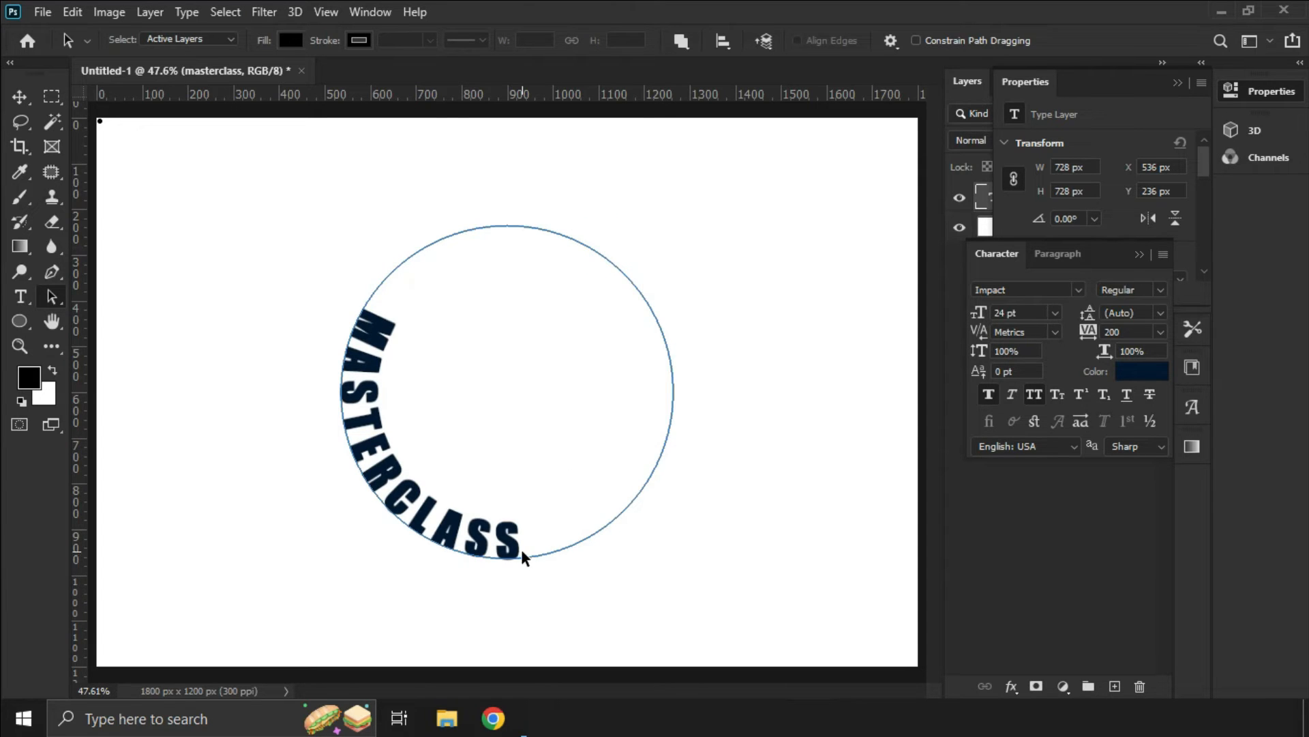
drag(371, 301, 383, 452)
click(20, 96)
drag(579, 525, 604, 507)
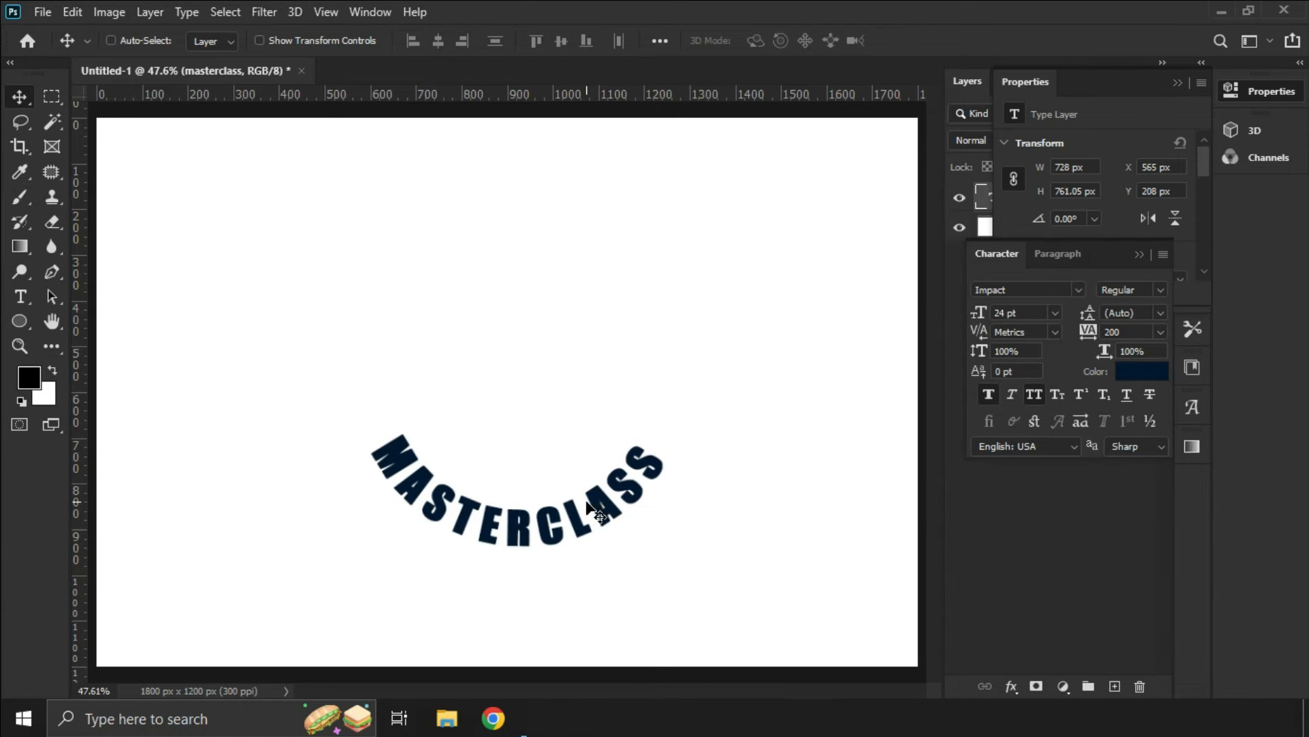
Draw an open wavy path with the Pen tool above the curved text, using four anchor points and about 1497 px wide
click(53, 267)
click(54, 274)
click(134, 37)
click(134, 37)
click(183, 390)
drag(316, 273, 510, 401)
drag(616, 266, 618, 186)
click(857, 334)
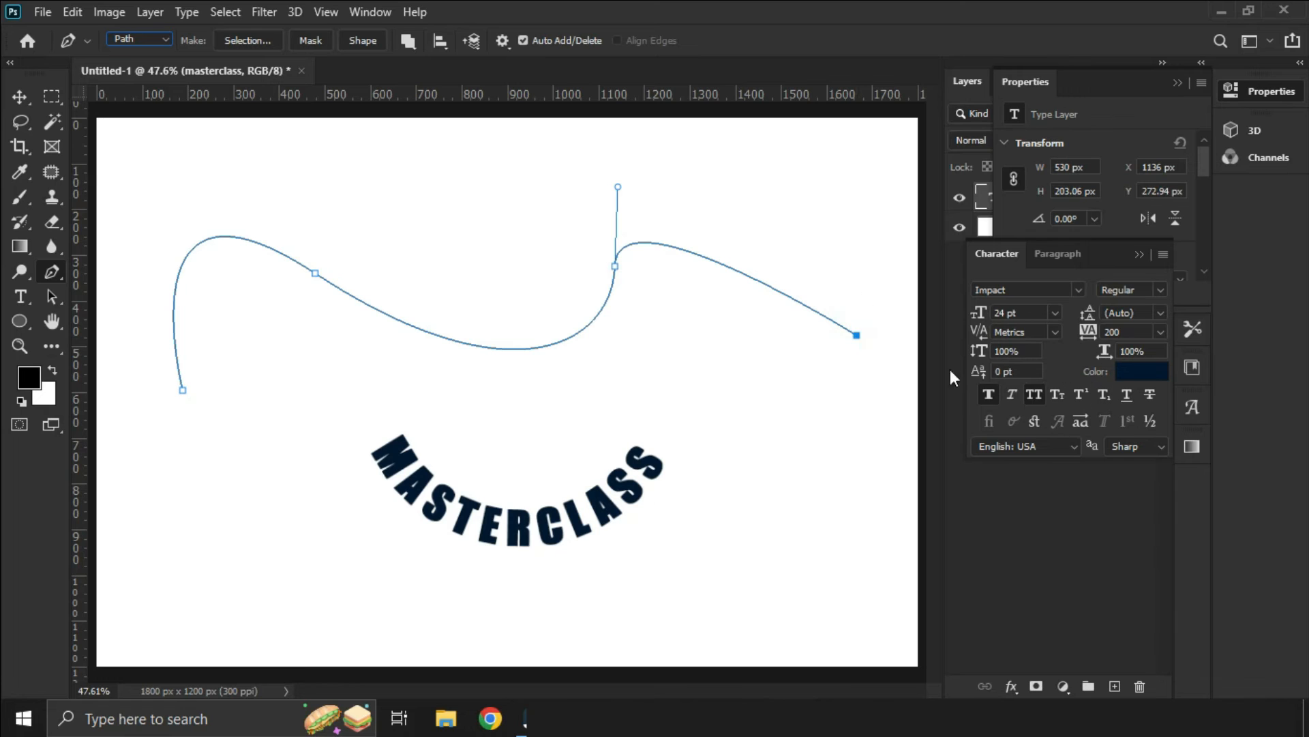
Add the text MASTERCLASS along the wavy path, starting just after its first crest
click(20, 296)
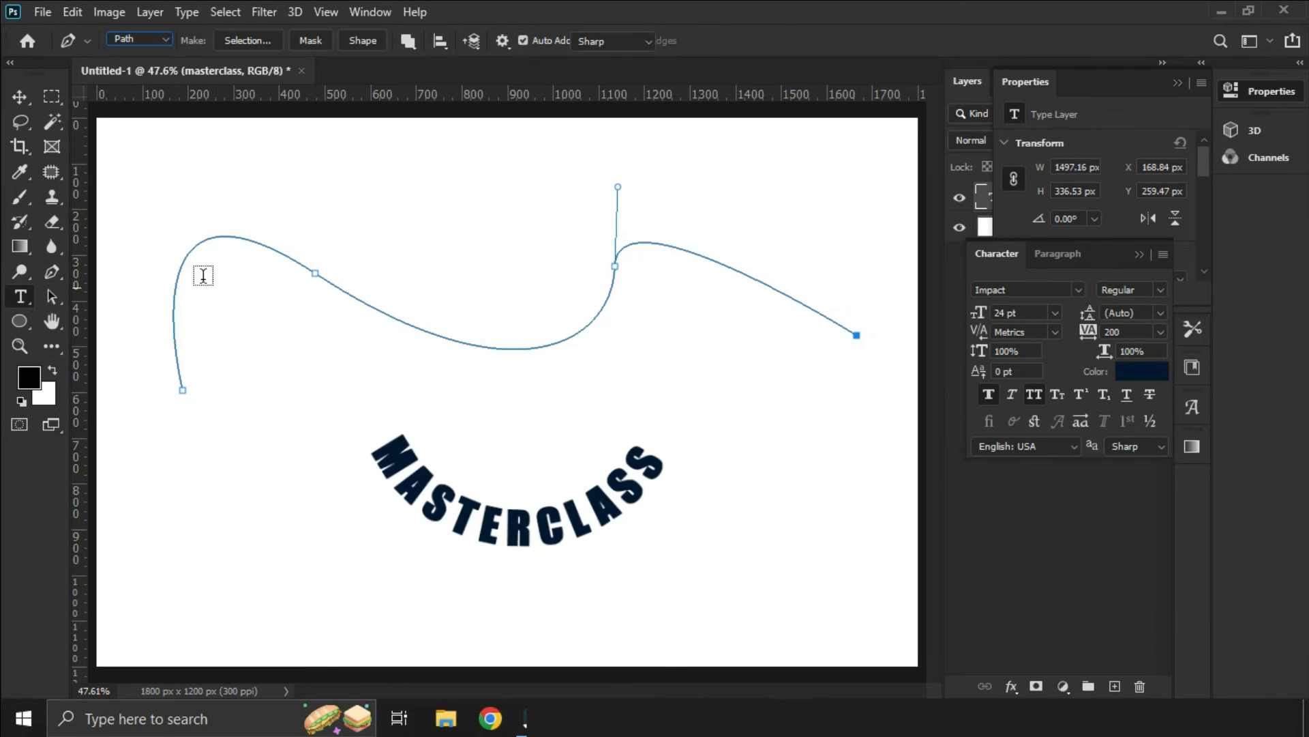
click(268, 251)
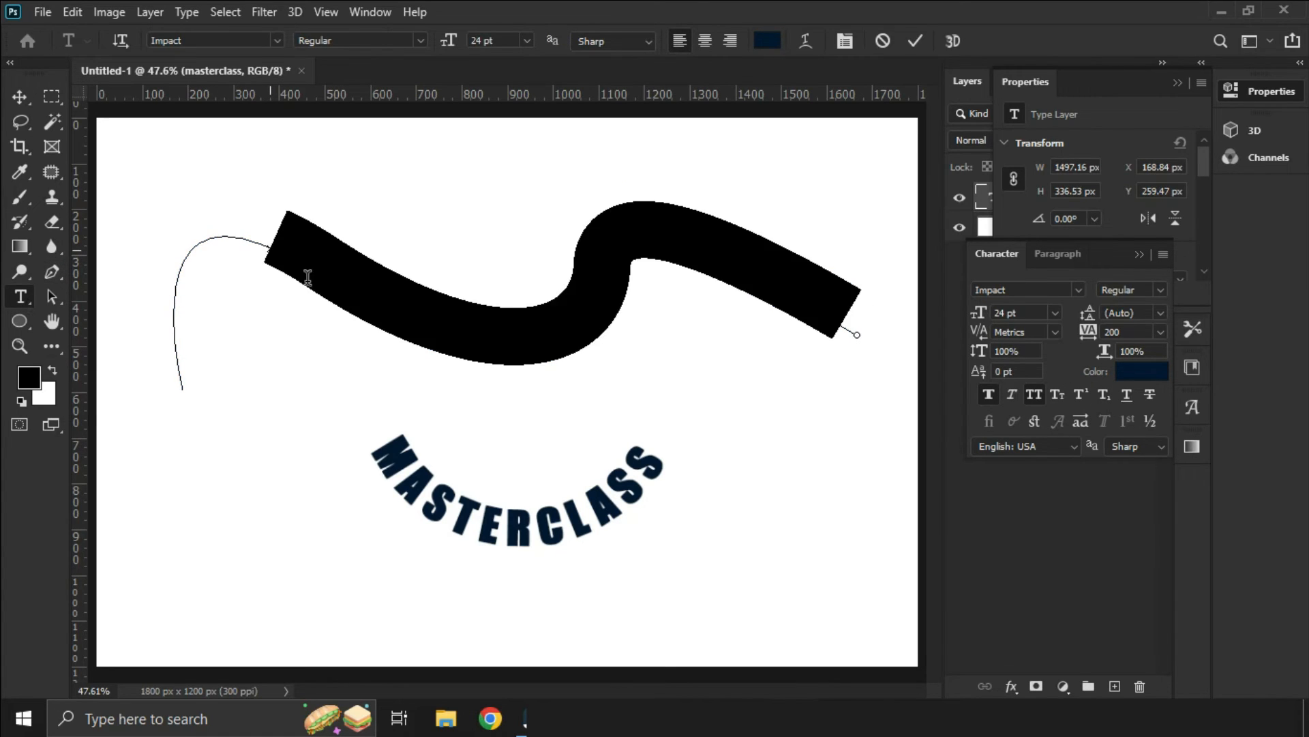
text(M)
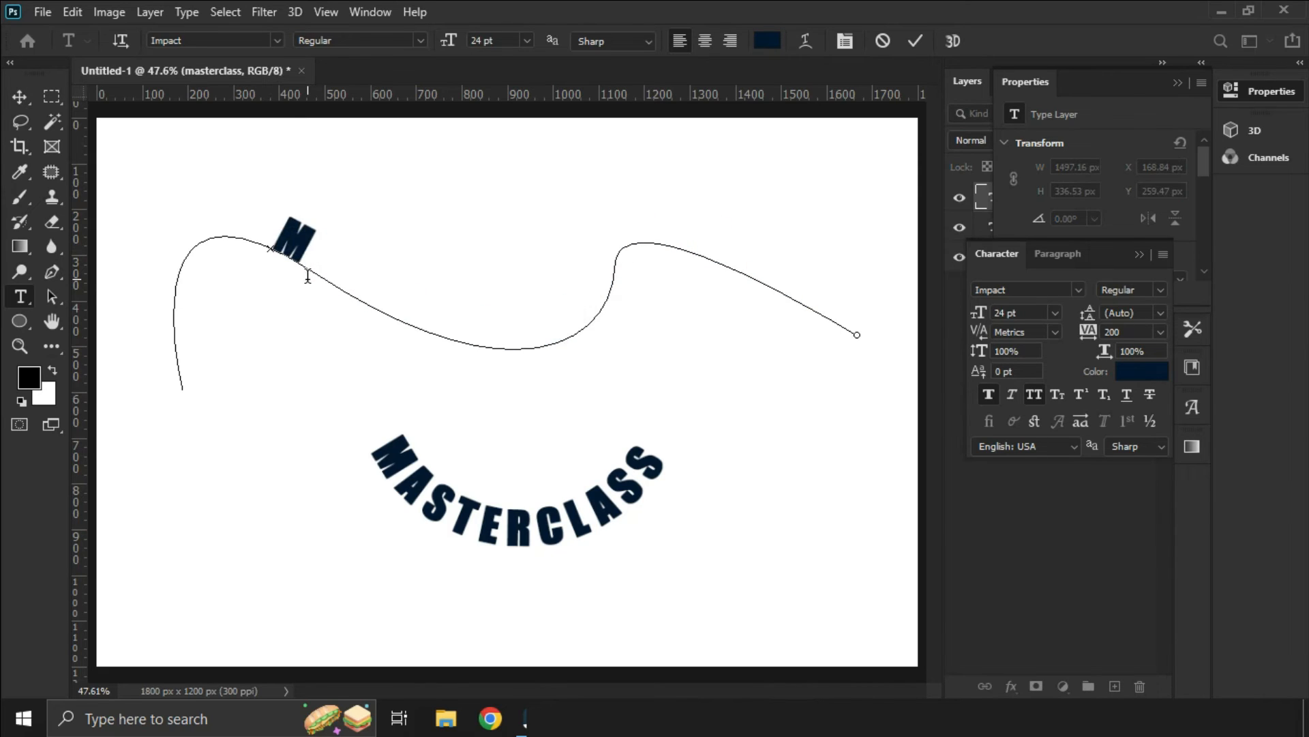
text(ASTERC)
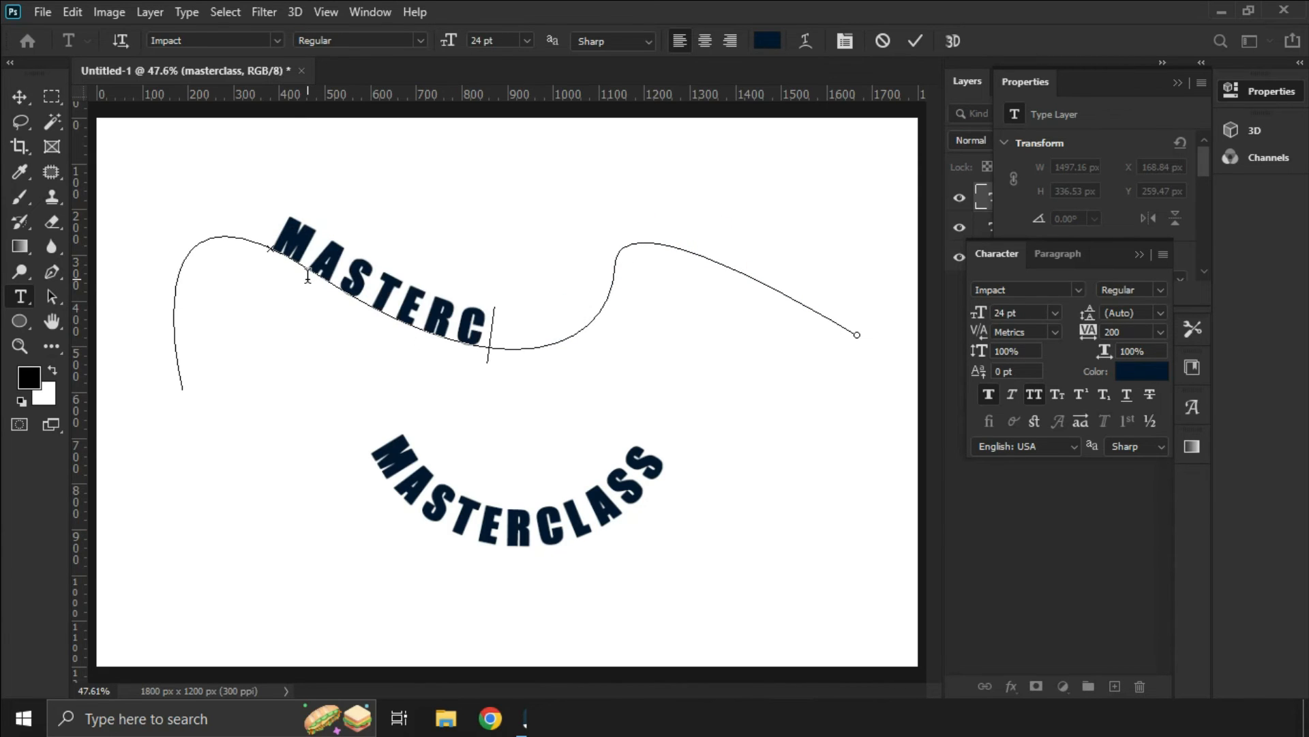
text(LASS)
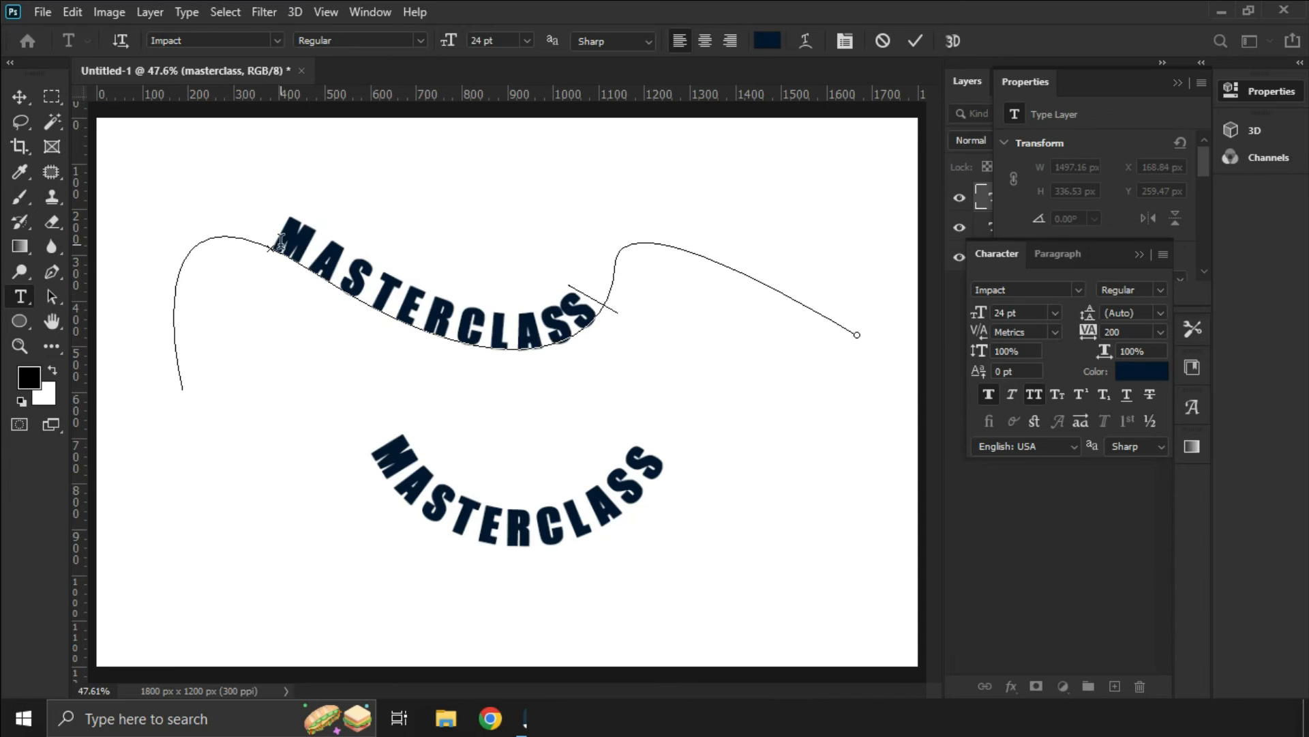
Slide the upper text back to the wavy path's first crest and move its layer to about X 247 px, Y 210 px
click(49, 295)
mouse_move(276, 238)
mouse_down()
mouse_move(410, 271)
mouse_move(626, 281)
mouse_move(453, 305)
mouse_move(222, 286)
mouse_move(203, 266)
mouse_move(226, 240)
mouse_up()
drag(598, 350, 512, 292)
mouse_move(508, 349)
mouse_down()
mouse_move(581, 333)
mouse_move(521, 371)
mouse_move(481, 310)
mouse_move(468, 338)
mouse_move(437, 305)
mouse_move(339, 283)
mouse_move(549, 310)
mouse_move(637, 256)
mouse_move(639, 217)
mouse_up()
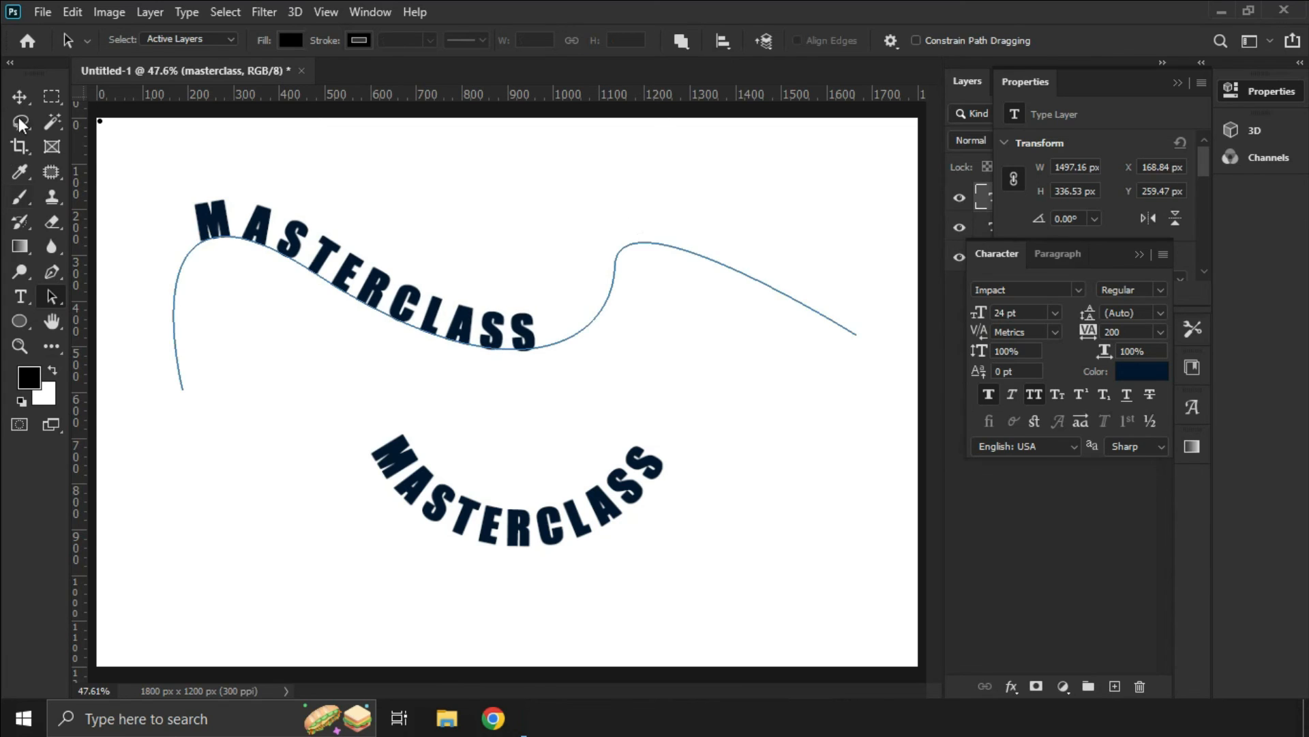
key(v)
drag(393, 317, 439, 341)
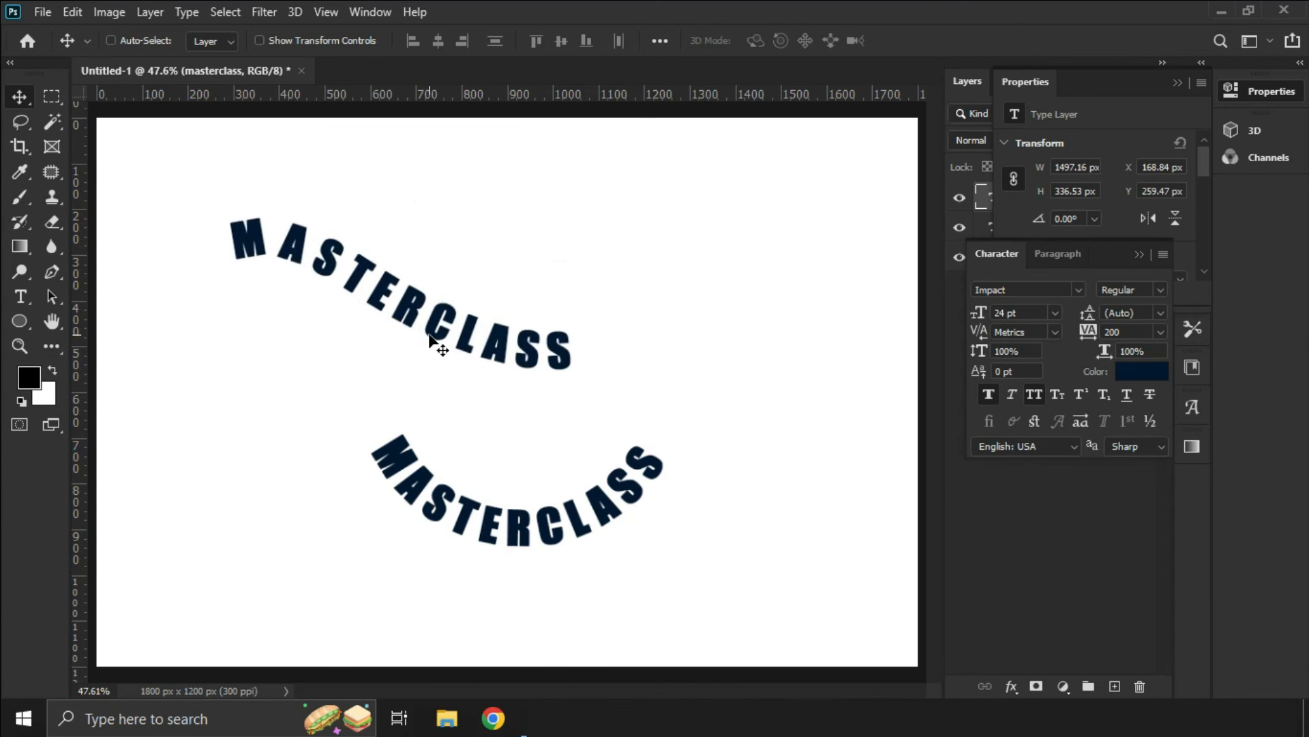
Activate the Path Selection tool on the upper text's wavy path
click(52, 296)
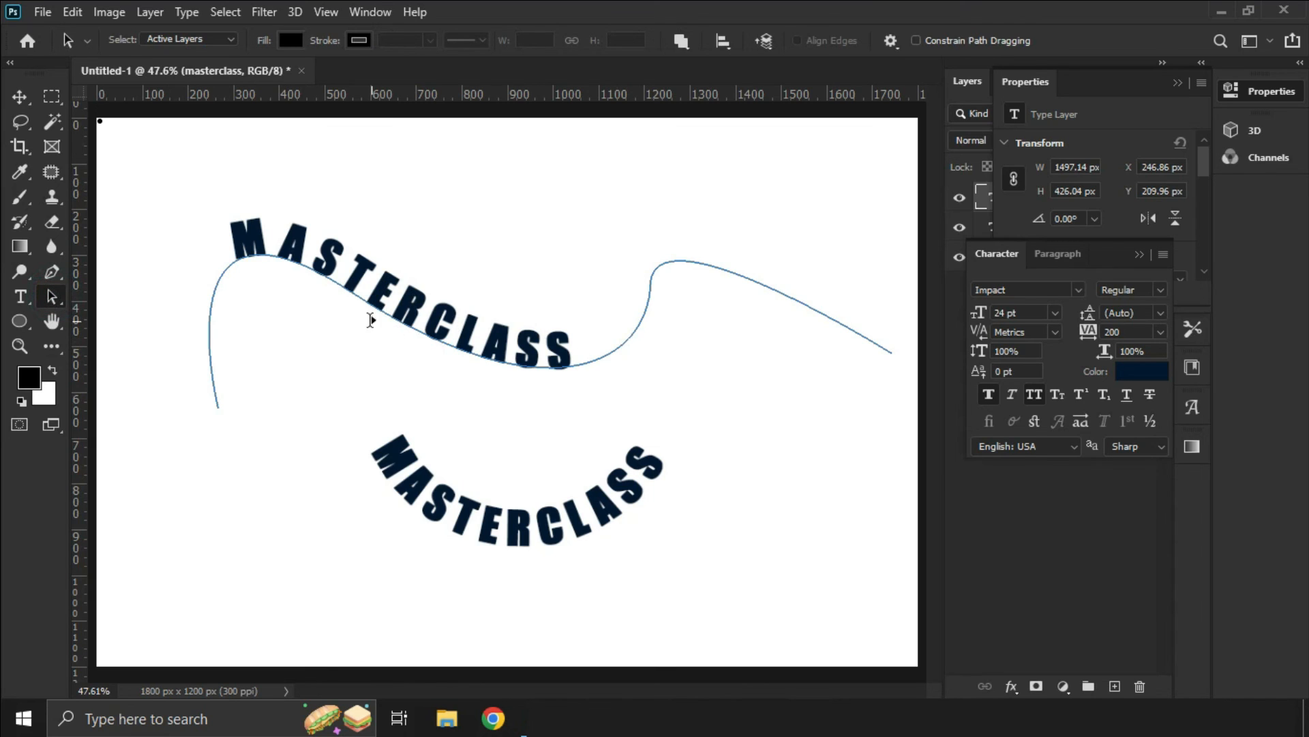